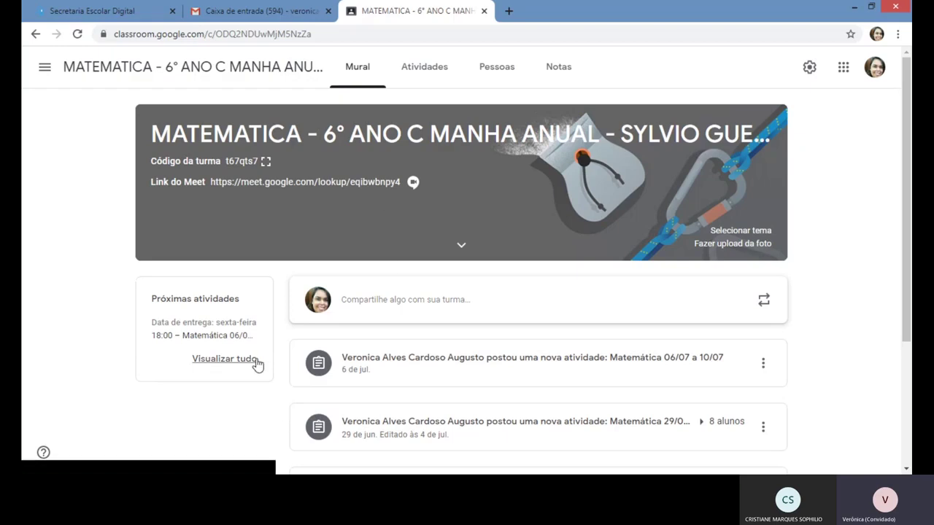
Scroll through the student list under Pessoas, then return to the Atividades assignment list
click(492, 78)
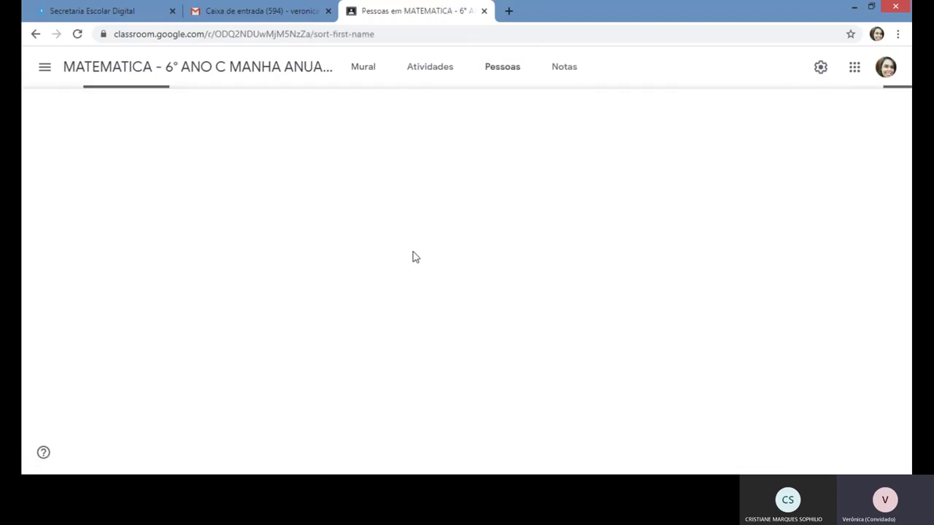
scroll(396, 361, down, 3)
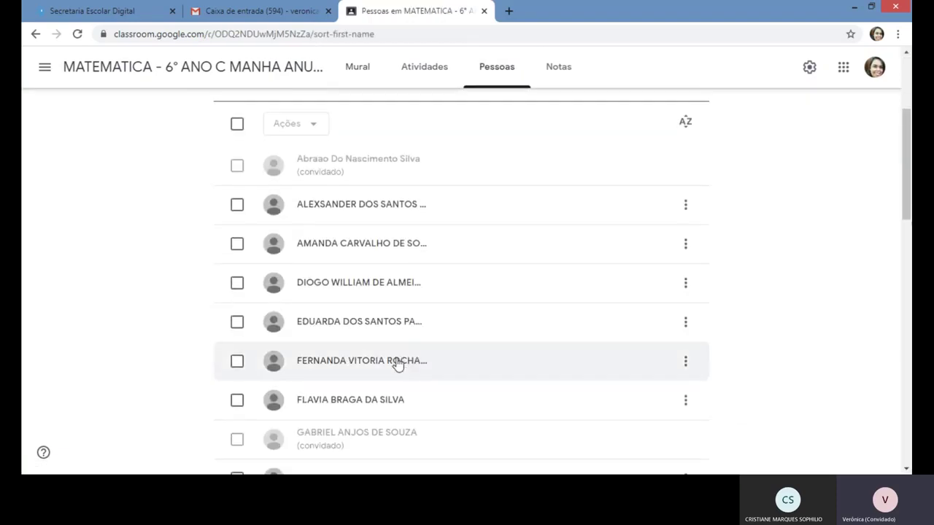
scroll(396, 361, down, 1)
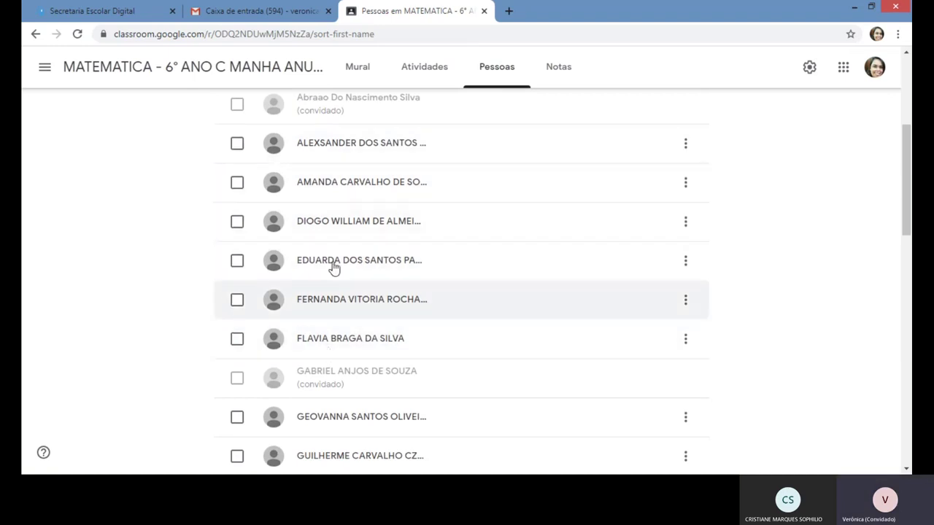
click(414, 65)
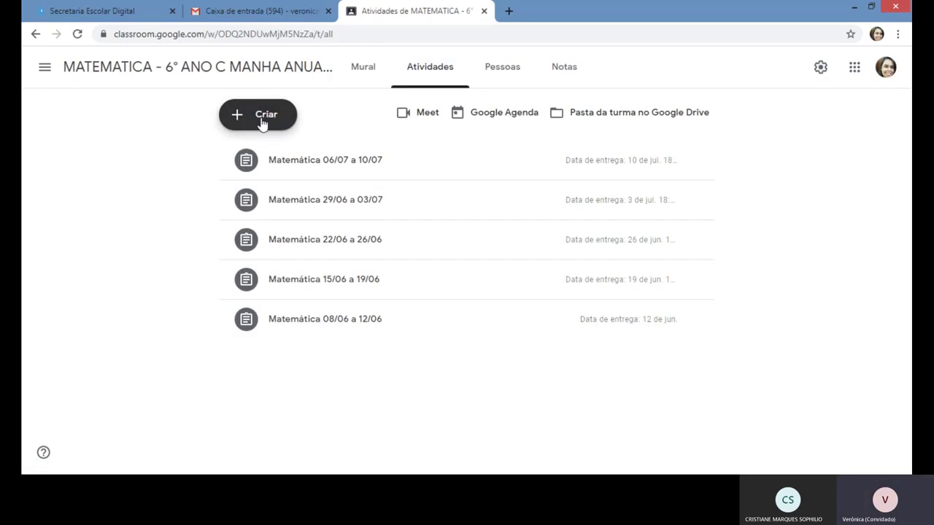
Create a new Atividade from the Criar menu
click(262, 122)
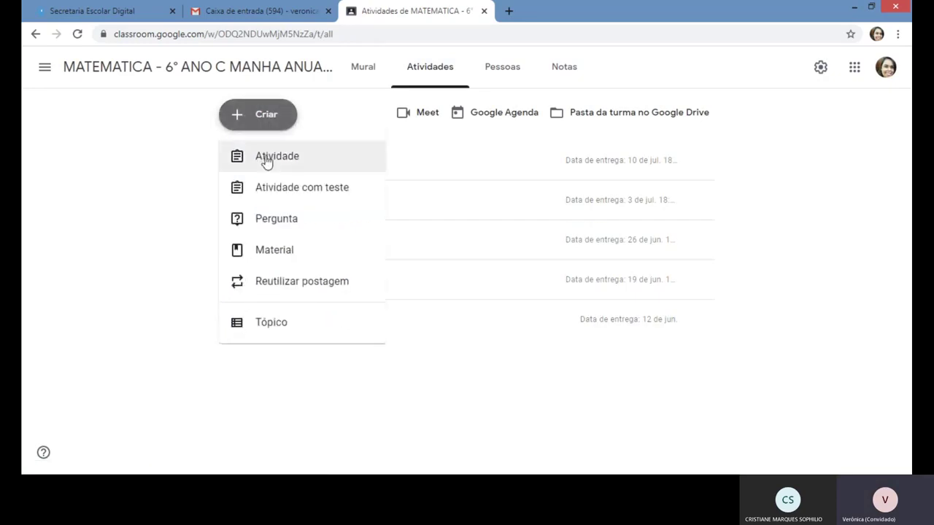
click(267, 160)
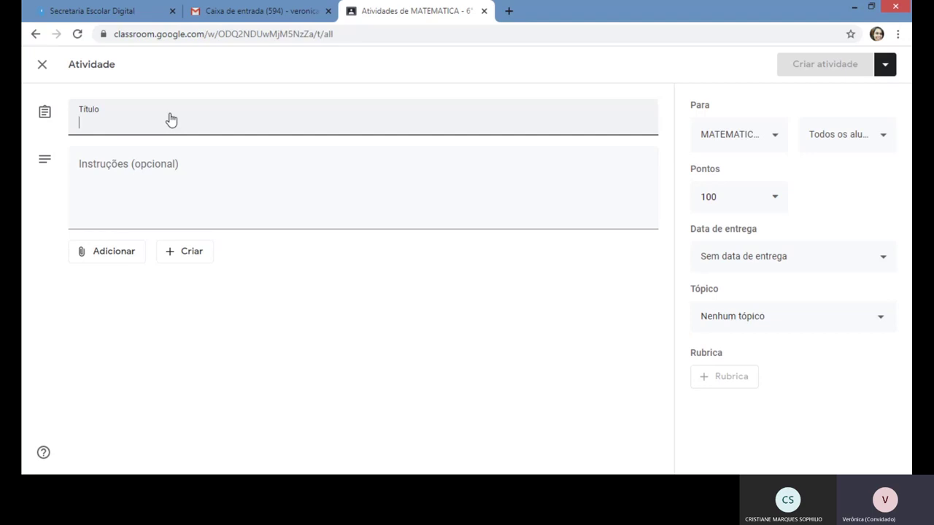
Enter the title 'Matemática 06/07 a 10/07' and start the instructions with 'Bom dia pessoal!!'
text(Matem)
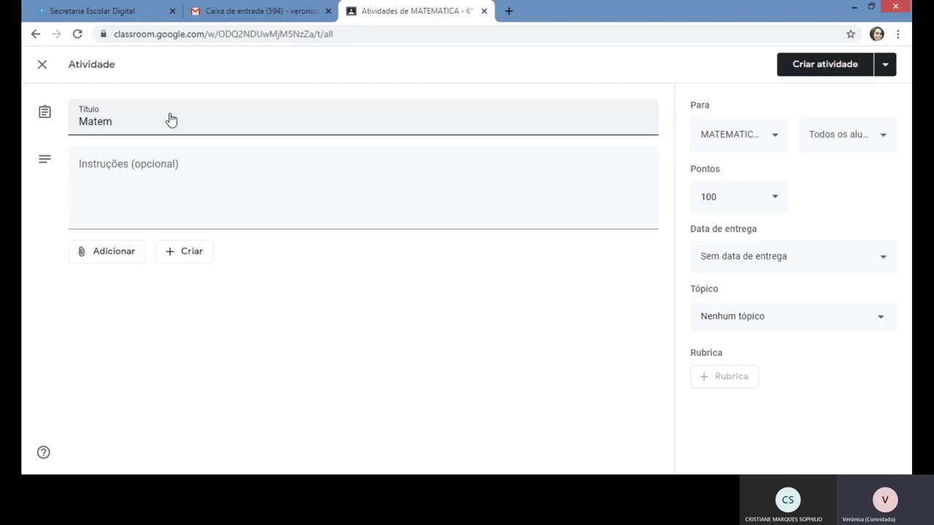
text(á)
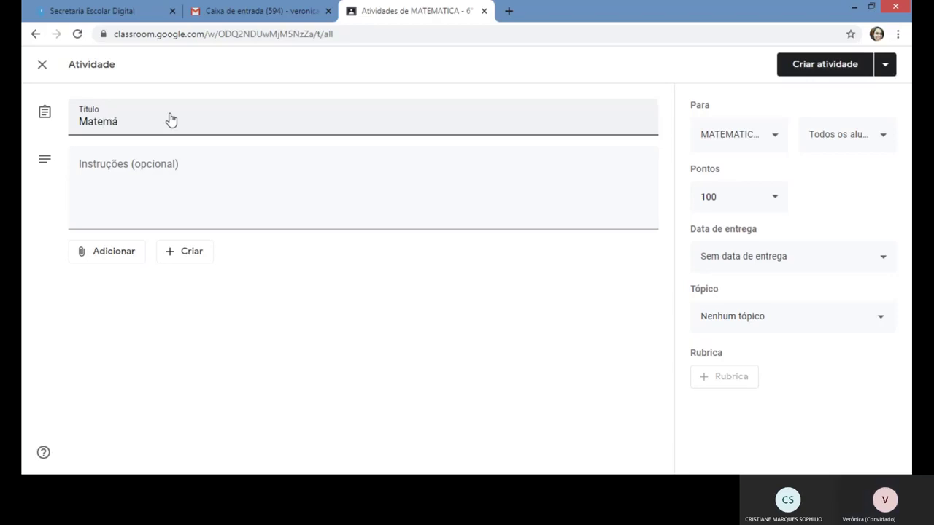
text(tica )
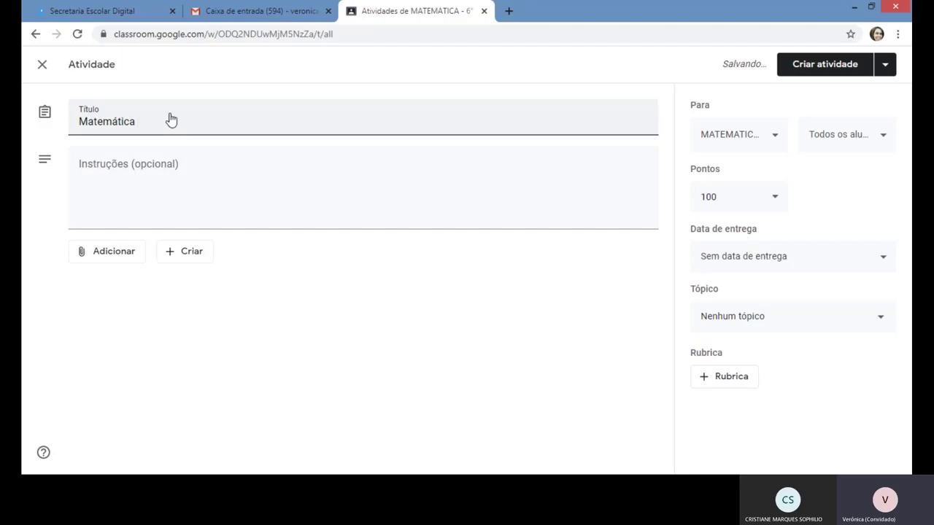
text(06/07 a 10/)
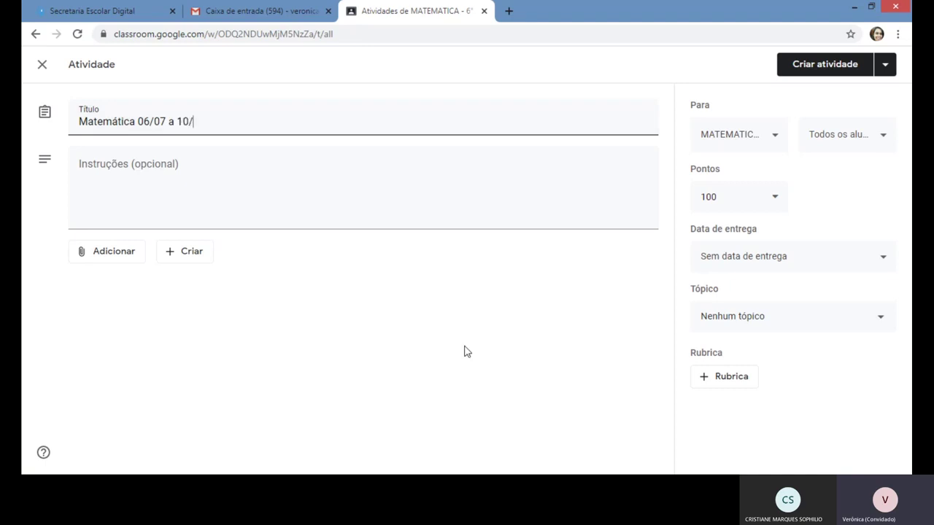
text(07)
click(108, 168)
text(Bom)
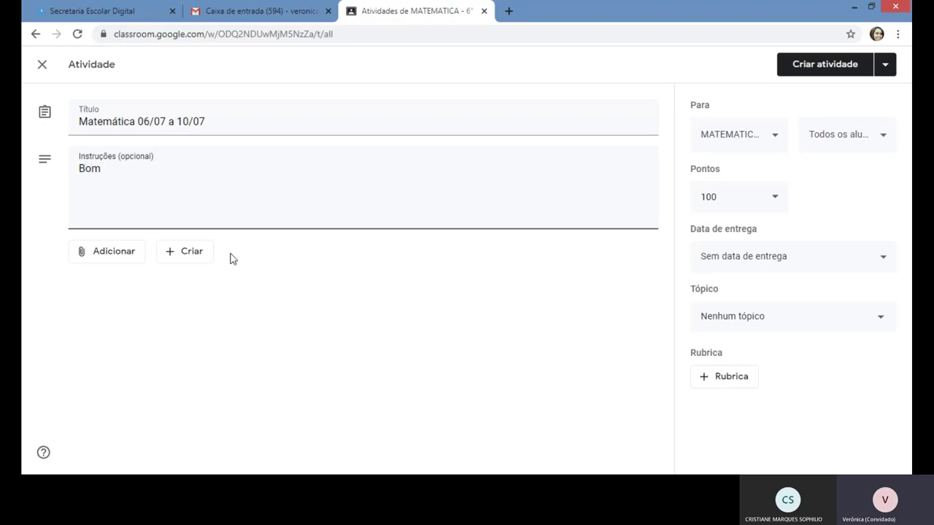
text( dia pessoal!!)
key(Return)
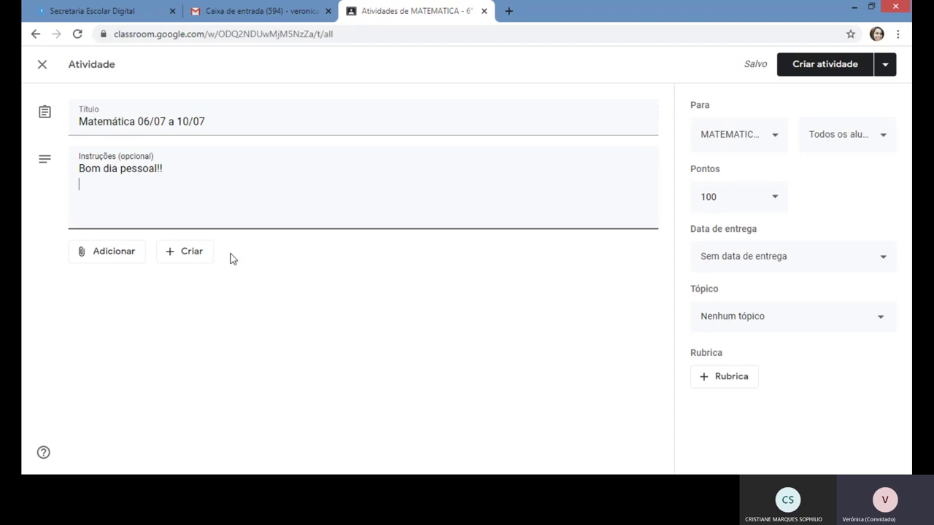
Add the instruction '- Tire uma foto de algum lugar da sua casa em que um ângulo esteja presente…' after a blank line
key(Return)
text(- )
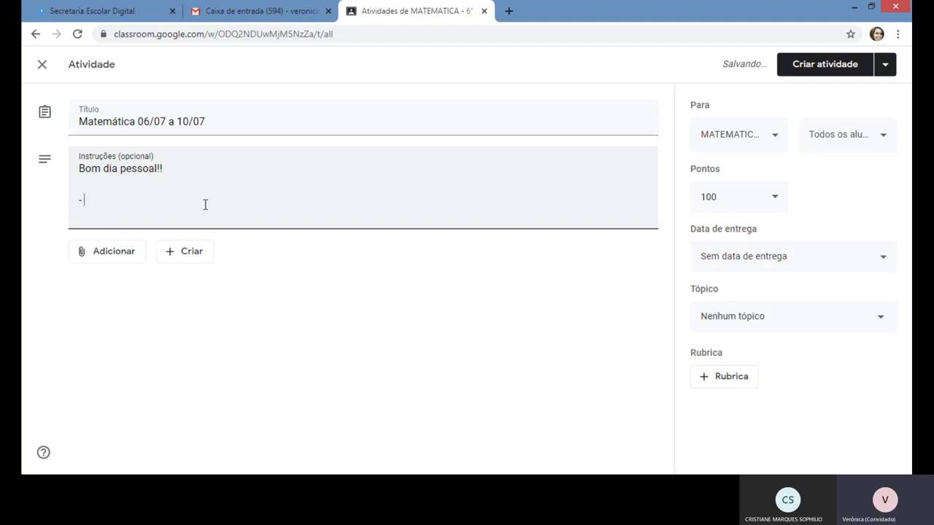
text(Tire umja)
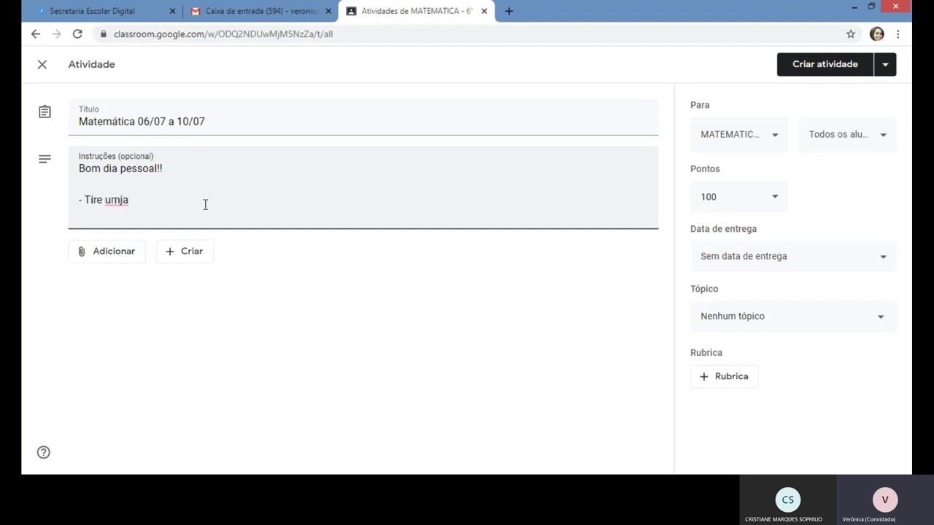
key(BackSpace)
key(BackSpace)
key(BackSpace)
text(a foto de algu)
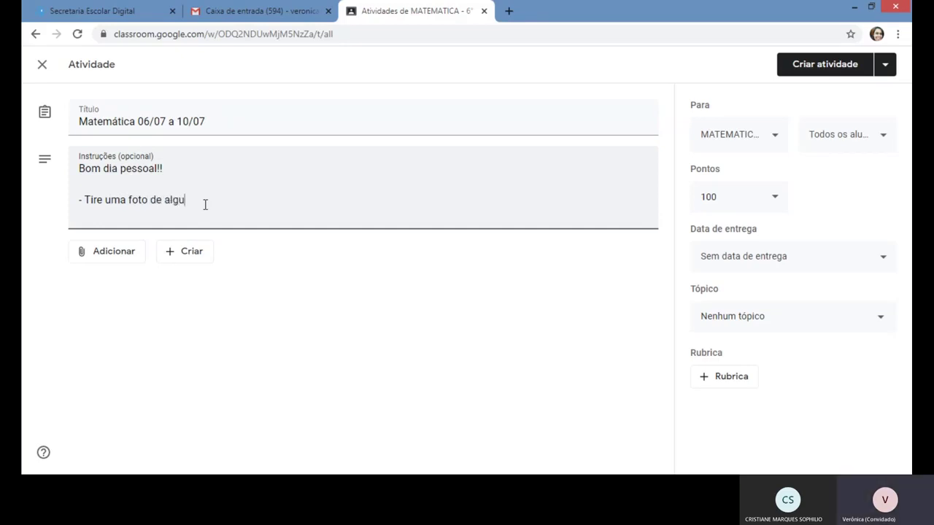
text(m lugar da sua casa)
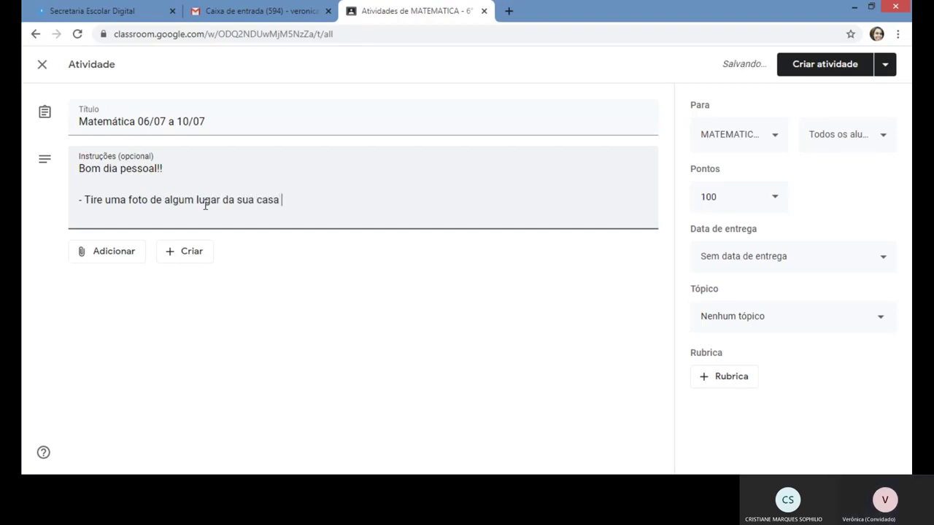
text( em que um )
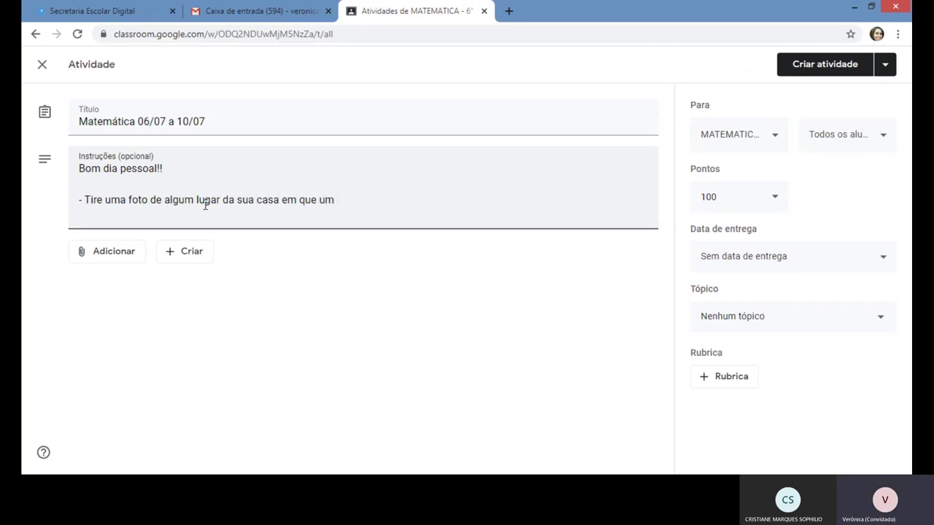
text(ângulo esteja pre)
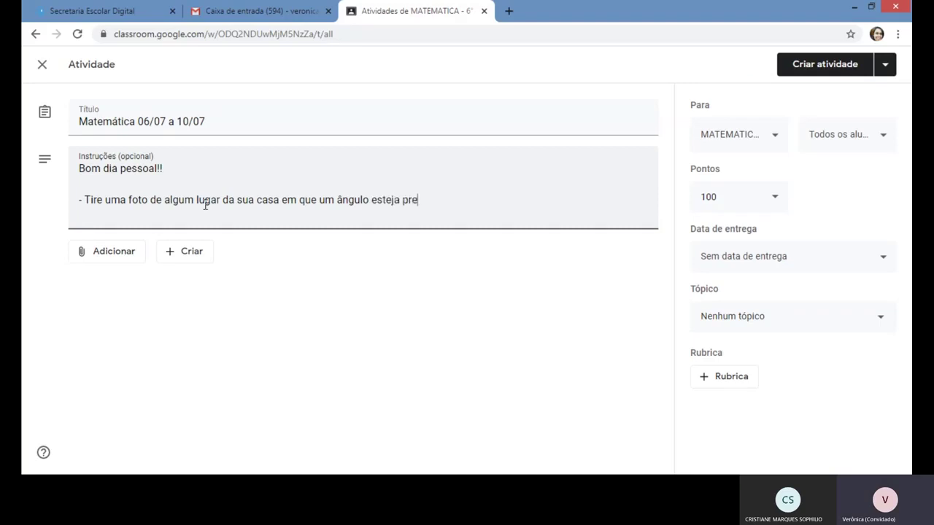
text(sente e cite qual )
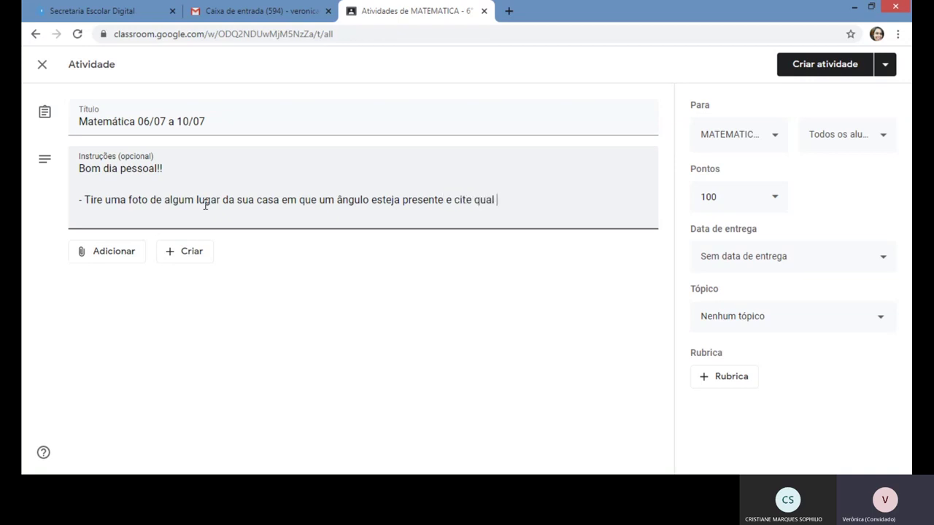
text(é esse ângulo.)
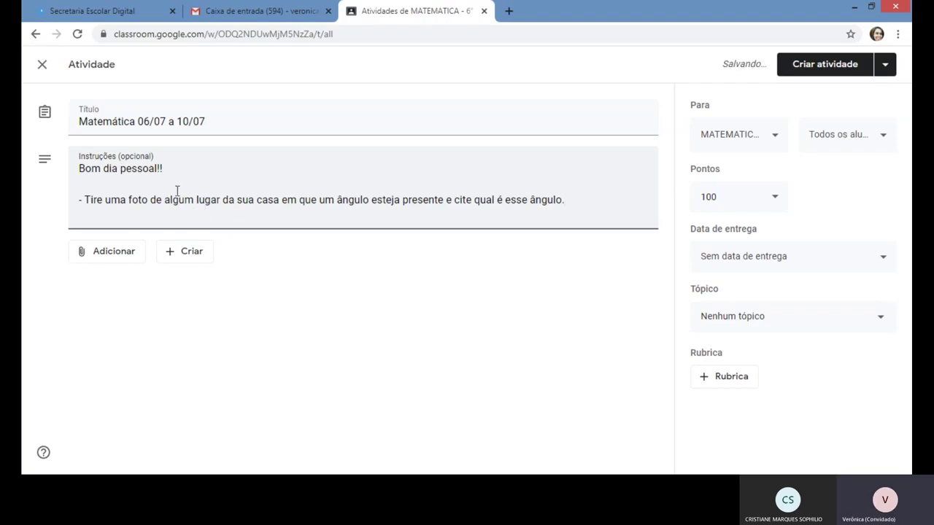
Change the assignment's points from 100 to 10
click(759, 195)
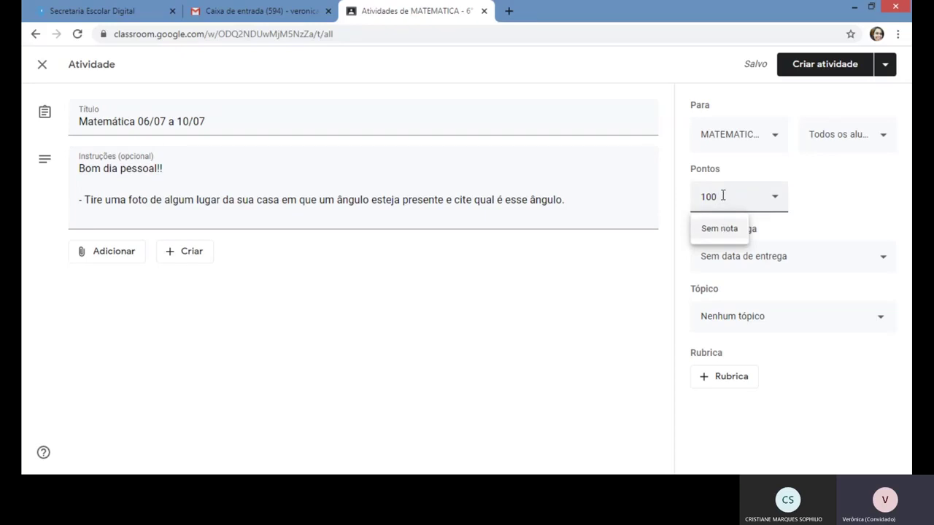
key(BackSpace)
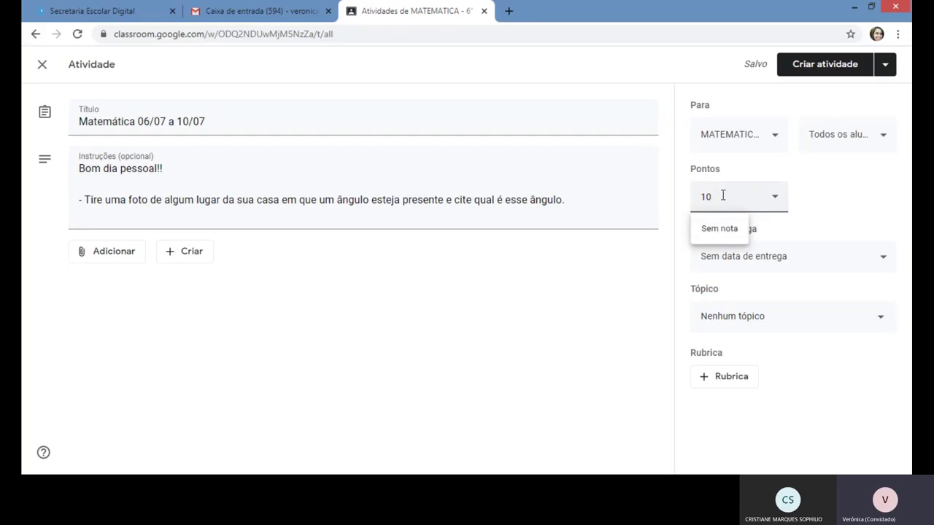
click(828, 216)
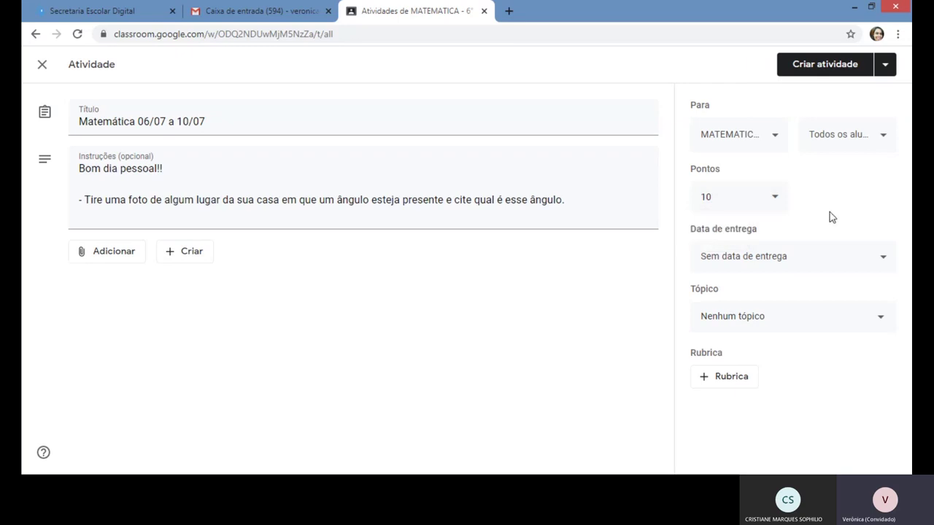
Set the due date to Friday 10 July at 18:00
click(811, 261)
click(773, 314)
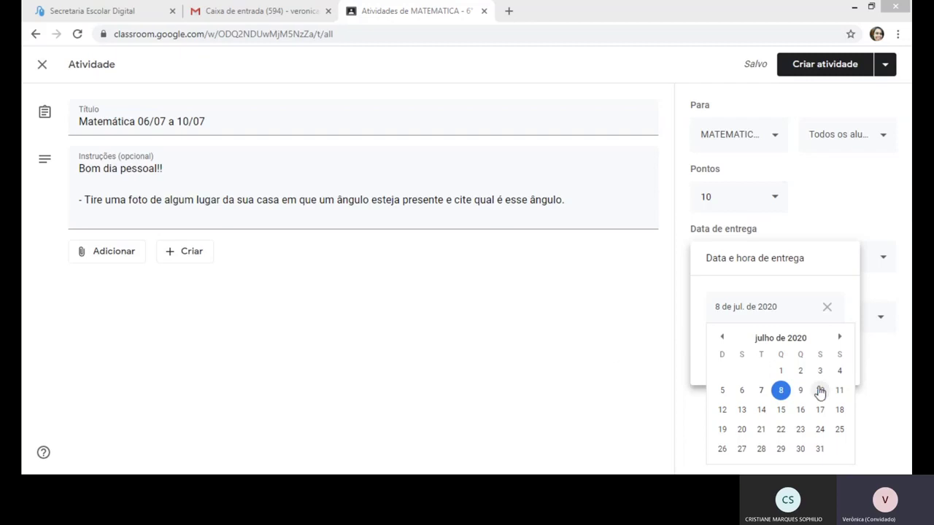
click(820, 392)
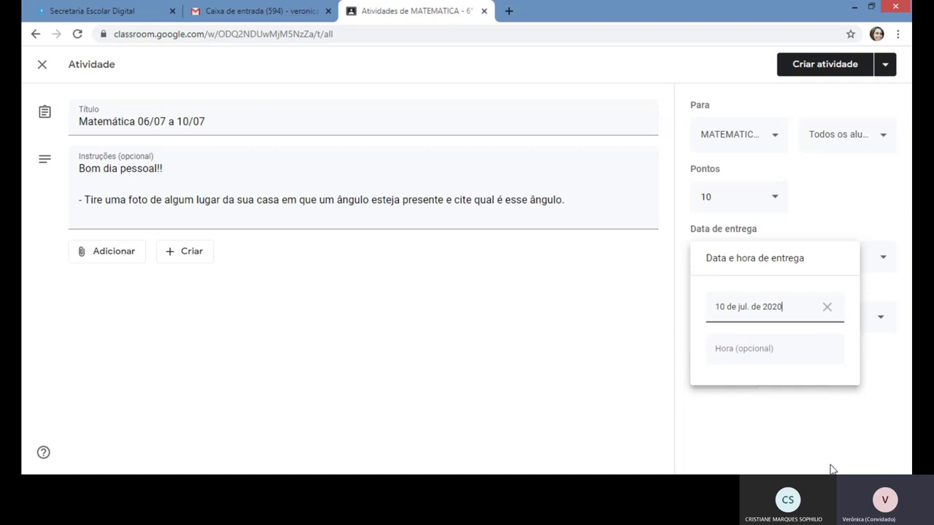
click(767, 351)
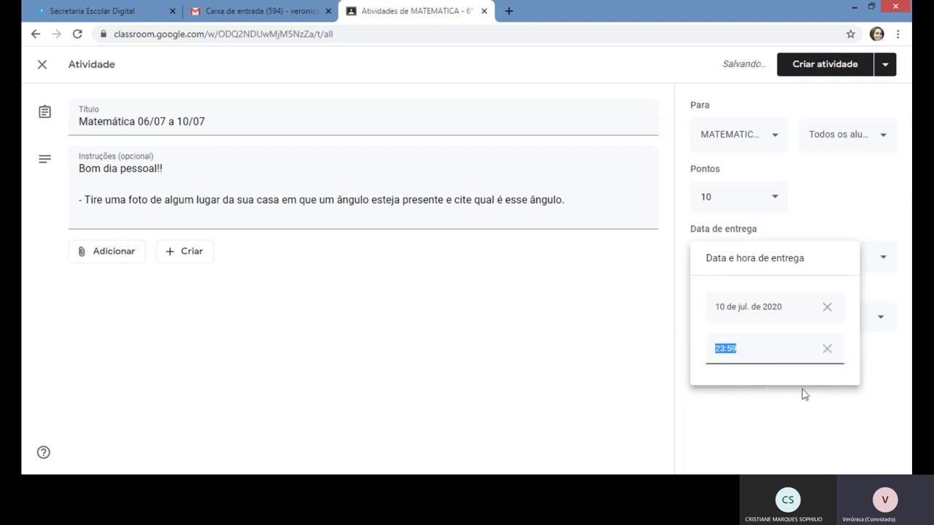
text(18:)
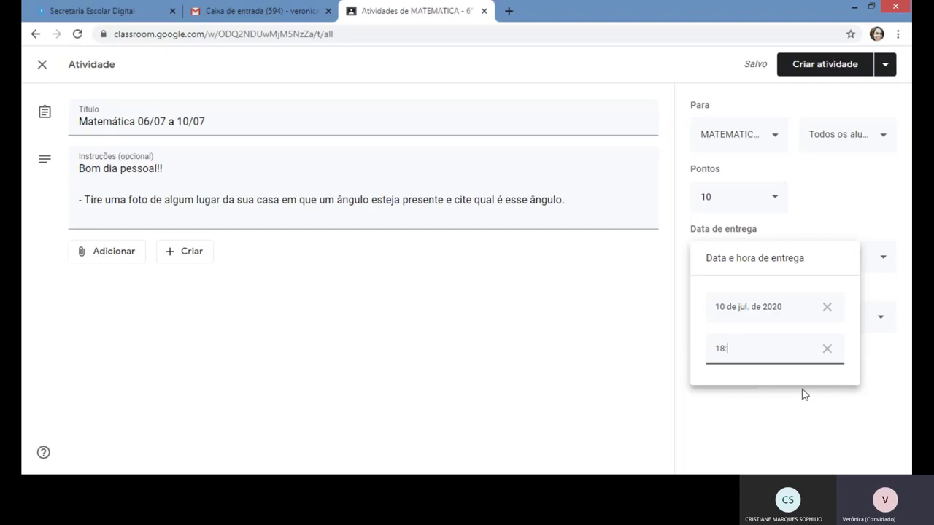
text(00)
click(804, 394)
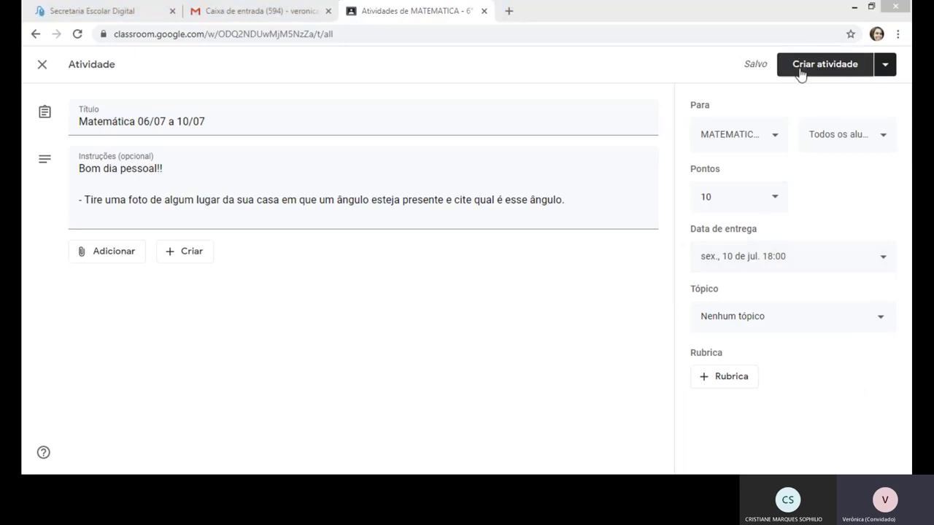
Look over the posting options, then assign 'Matemática 06/07 a 10/07' to the class
click(886, 66)
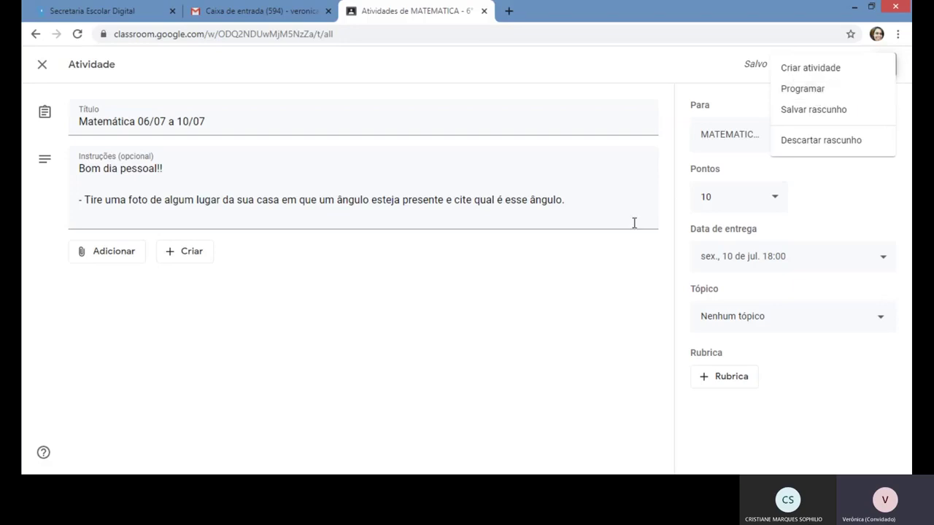
click(600, 248)
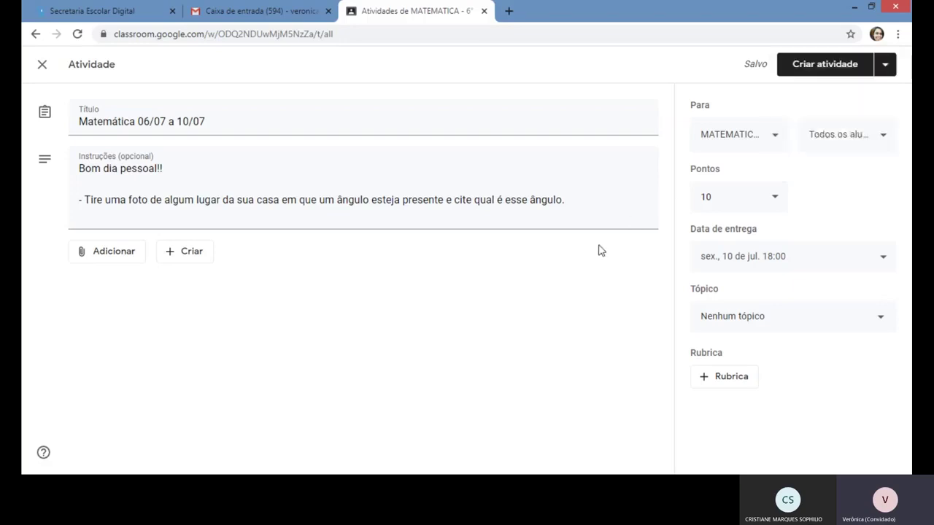
click(836, 72)
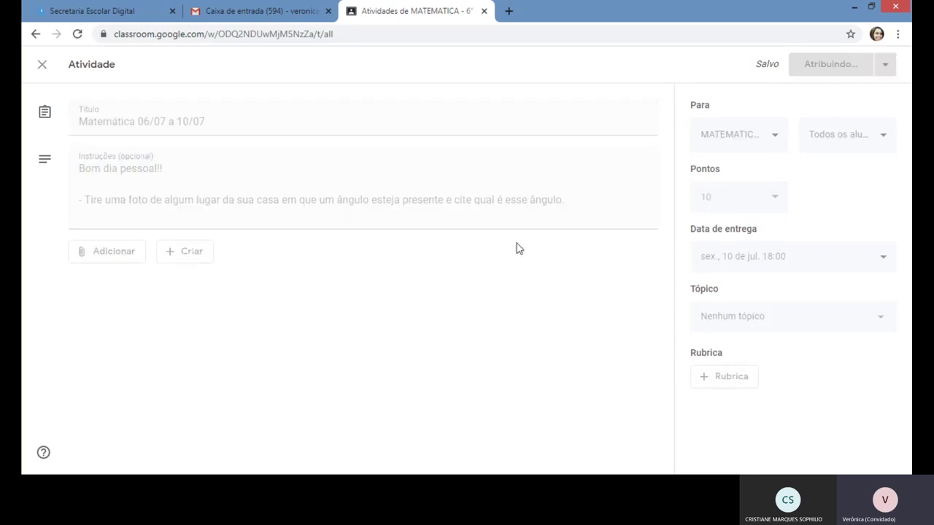